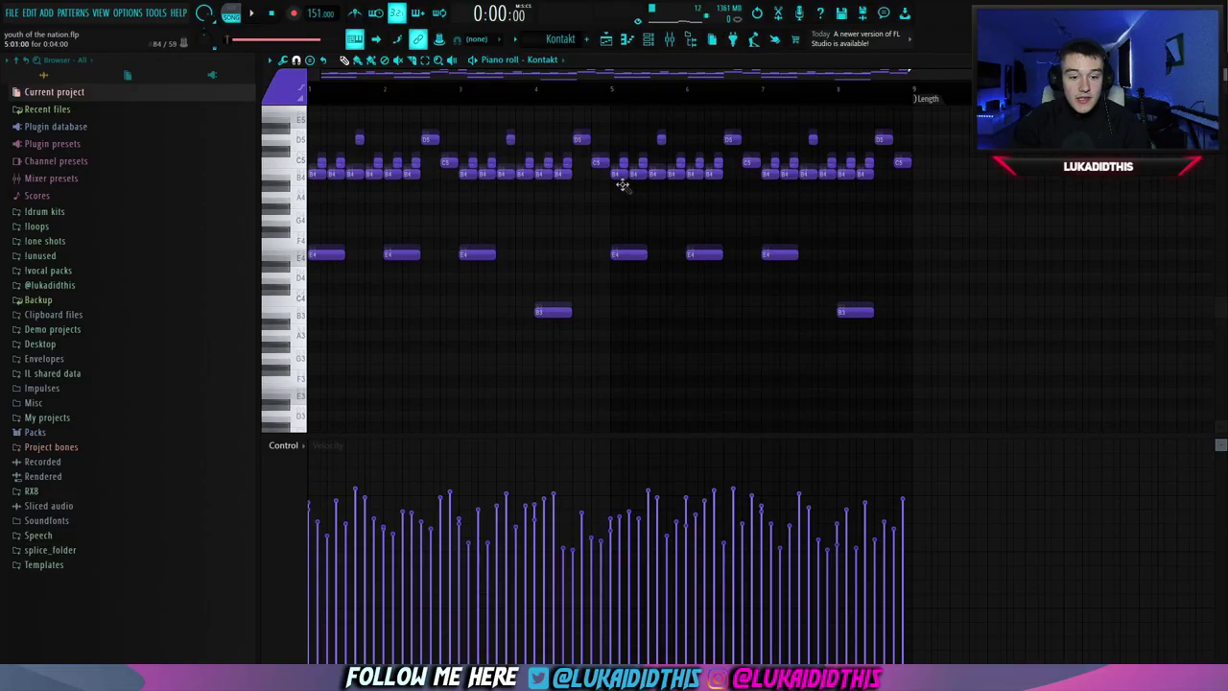
Step: Review the Kontakt melody's notes, play the pattern, and inspect ValhallaVintageVerb on its mixer track
{"action": "scroll", "coordinate": [618, 183], "scroll_direction": "up", "scroll_amount": 6}
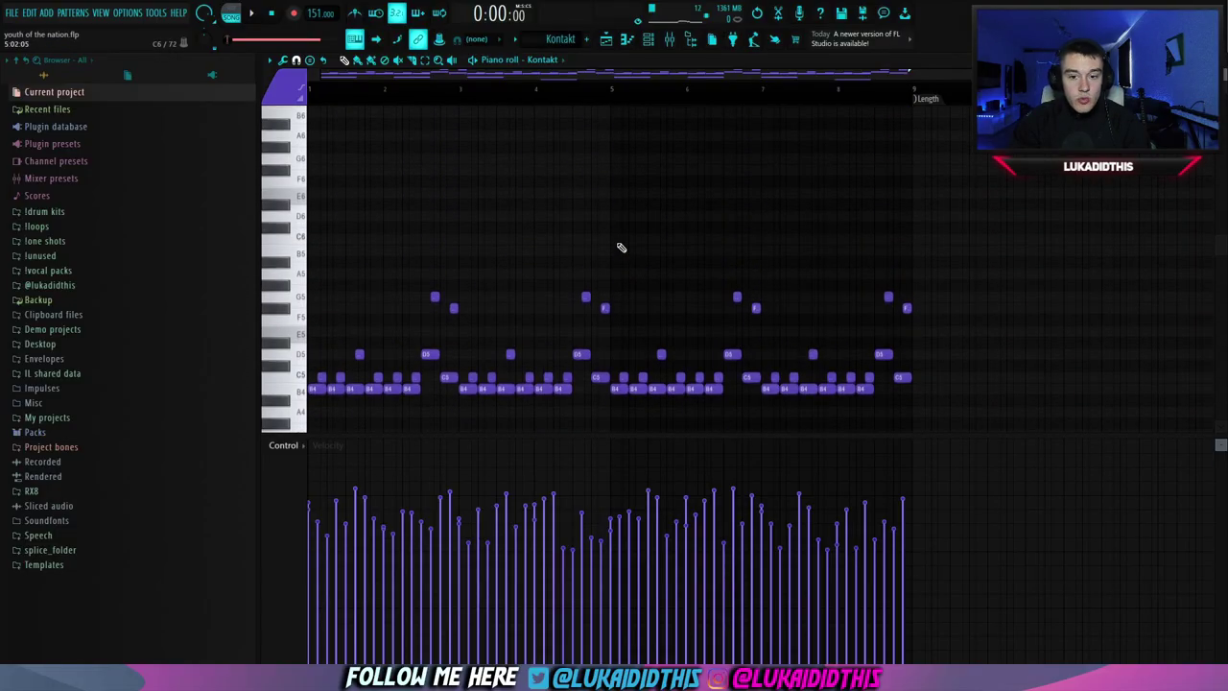
{"action": "scroll", "coordinate": [617, 246], "scroll_direction": "down", "scroll_amount": 4}
{"action": "scroll", "coordinate": [490, 240], "scroll_direction": "down", "scroll_amount": 3}
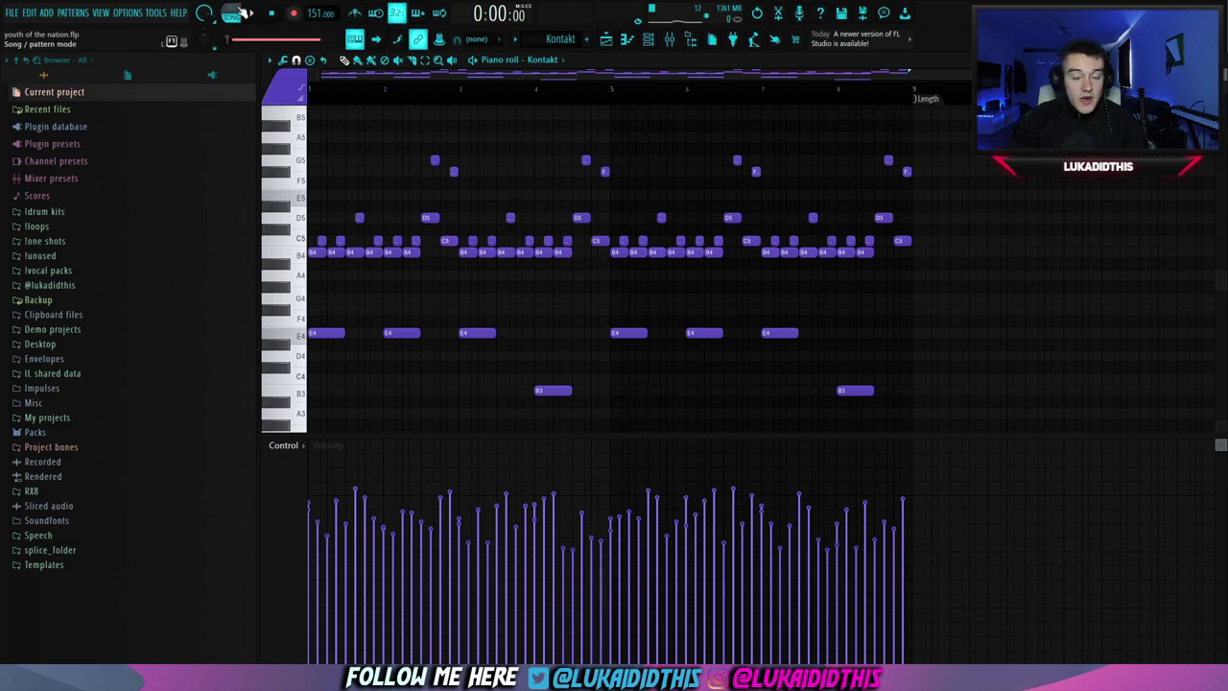
{"action": "left_click", "coordinate": [251, 13]}
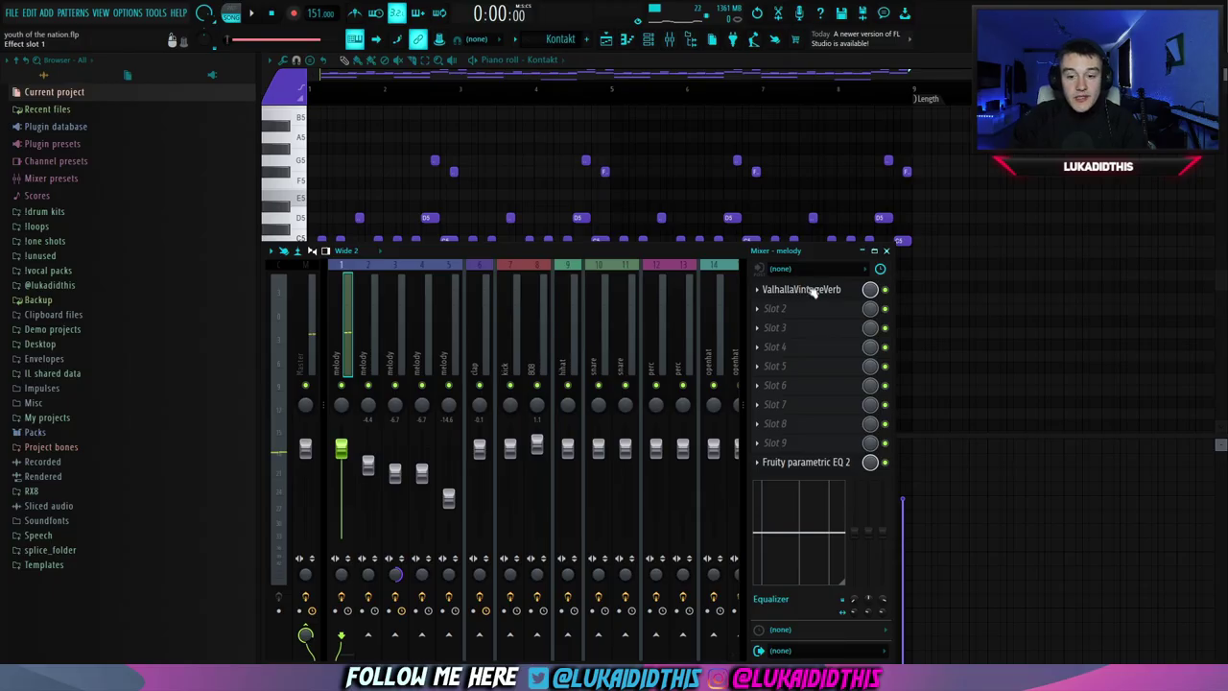
{"action": "left_click", "coordinate": [814, 291]}
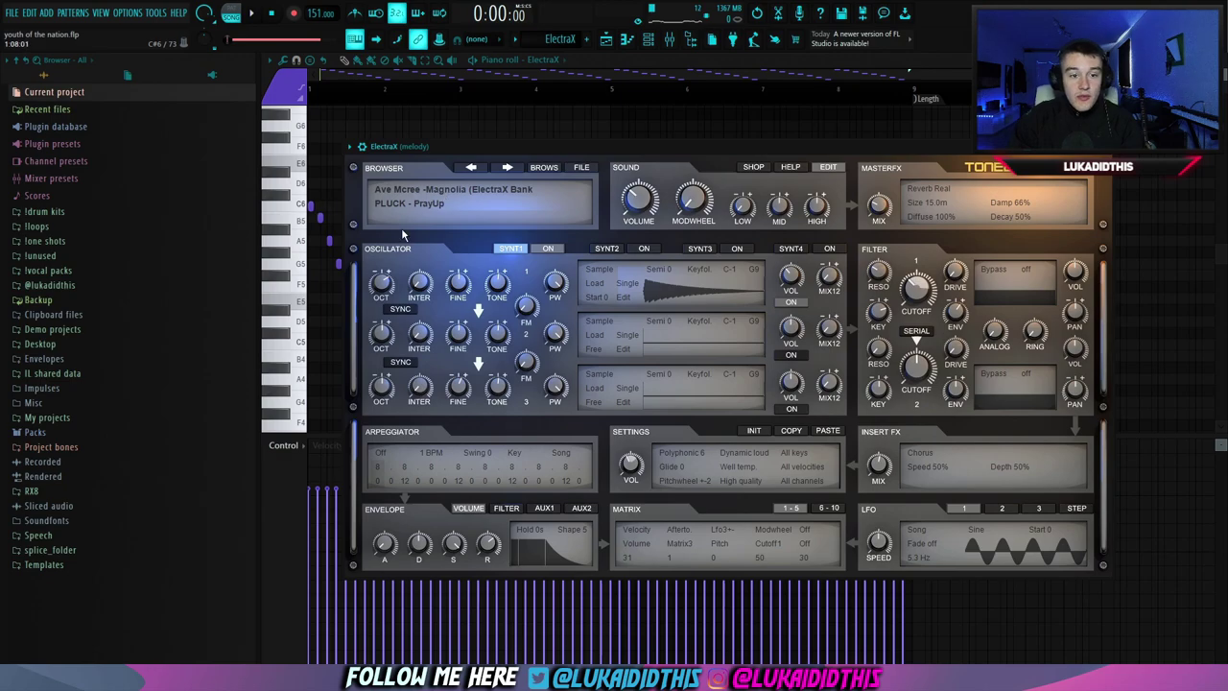
Step: Review and play the ElectraX pluck's notes, and inspect Fruity parametric EQ 2 on its mixer track
{"action": "left_click", "coordinate": [286, 294]}
{"action": "scroll", "coordinate": [286, 293], "scroll_direction": "up", "scroll_amount": 3}
{"action": "scroll", "coordinate": [288, 294], "scroll_direction": "down", "scroll_amount": 3}
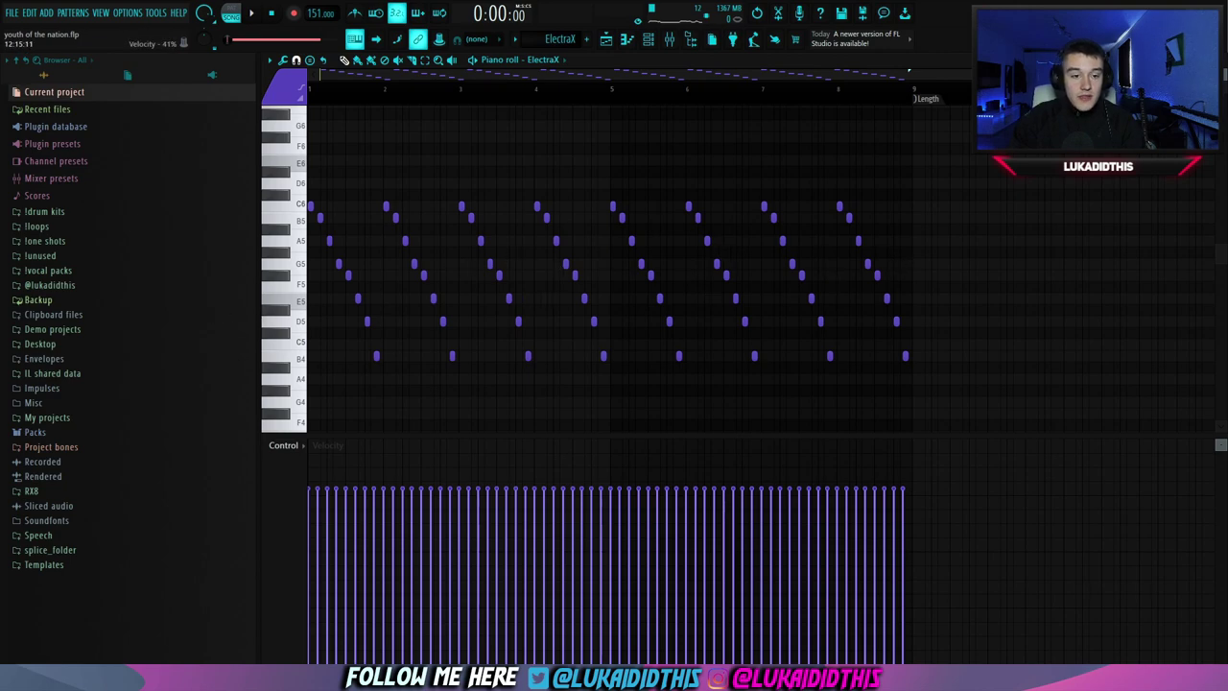
{"action": "key", "text": "space"}
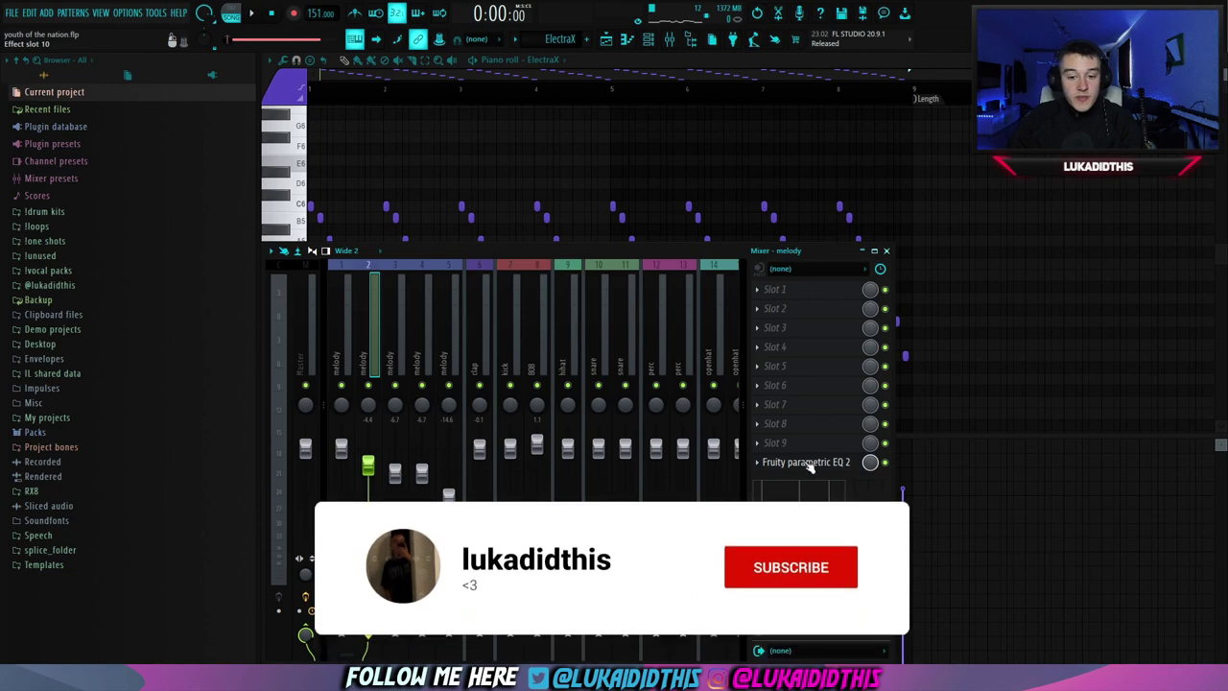
{"action": "left_click", "coordinate": [806, 463]}
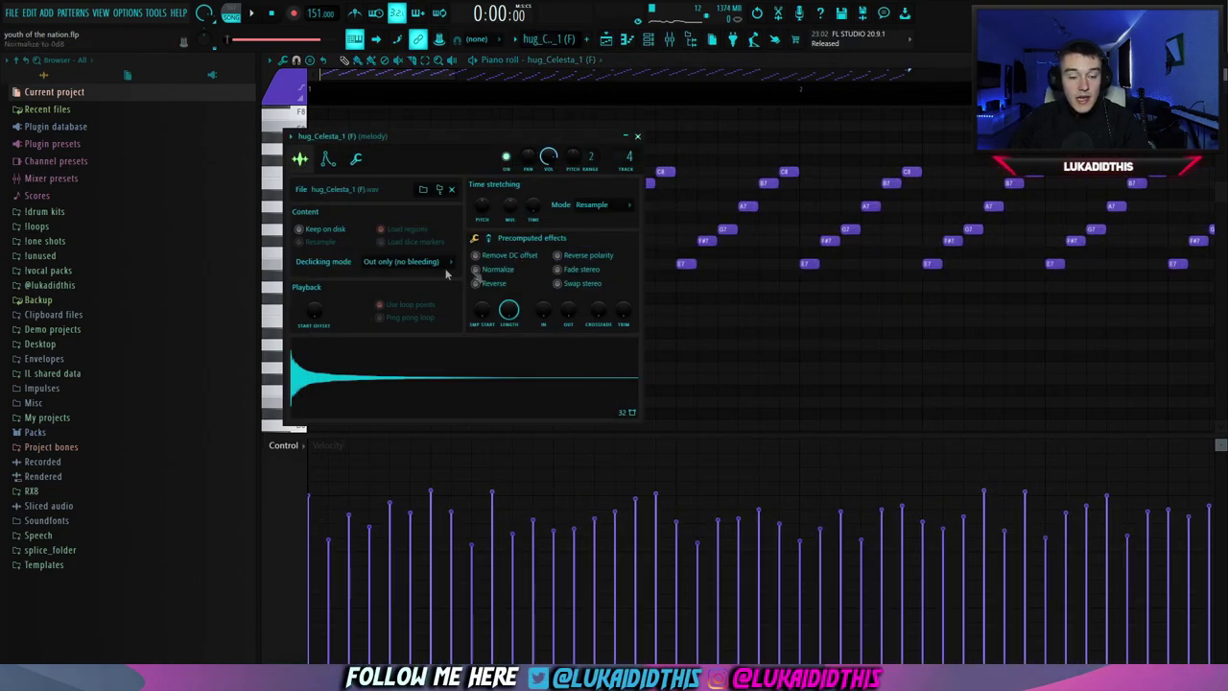
Step: Close the hug_Celesta_1 (F) sampler settings, view the full eight-bar note pattern and play it
{"action": "key", "text": "Escape"}
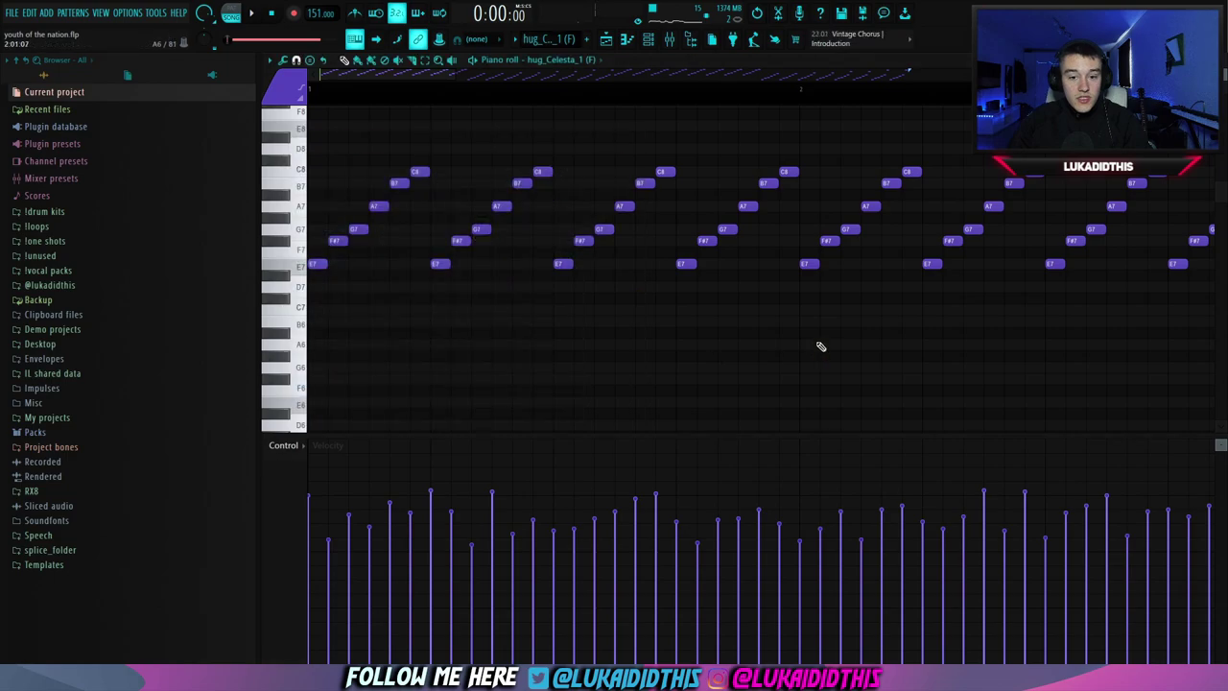
{"action": "scroll", "coordinate": [409, 284], "scroll_direction": "down", "scroll_amount": 5}
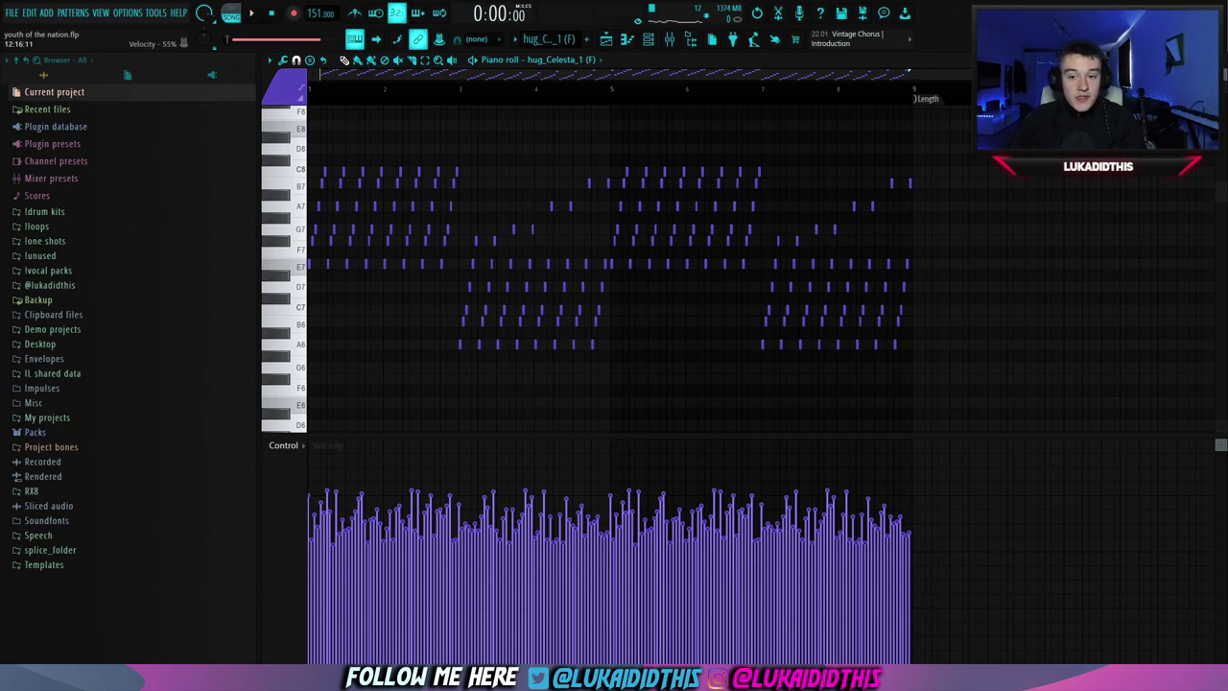
{"action": "key", "text": "space"}
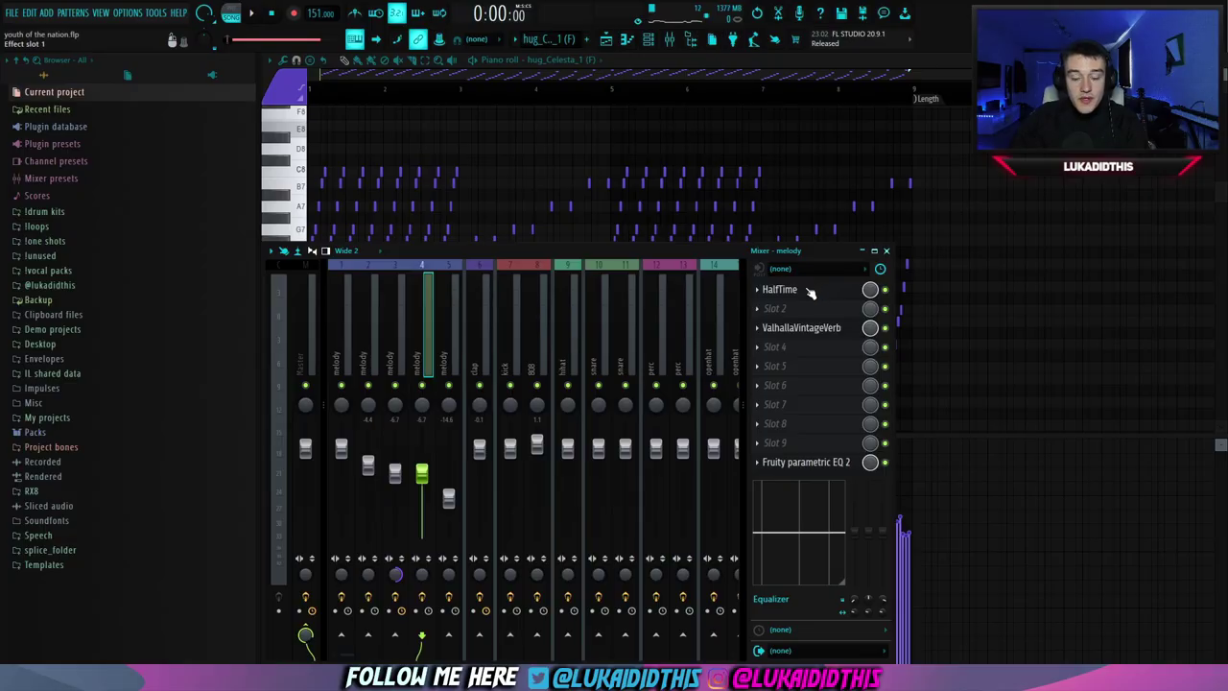
Step: Inspect the HalfTime, ValhallaVintageVerb and Fruity parametric EQ 2 effects on the celesta's mixer track
{"action": "left_click", "coordinate": [811, 290]}
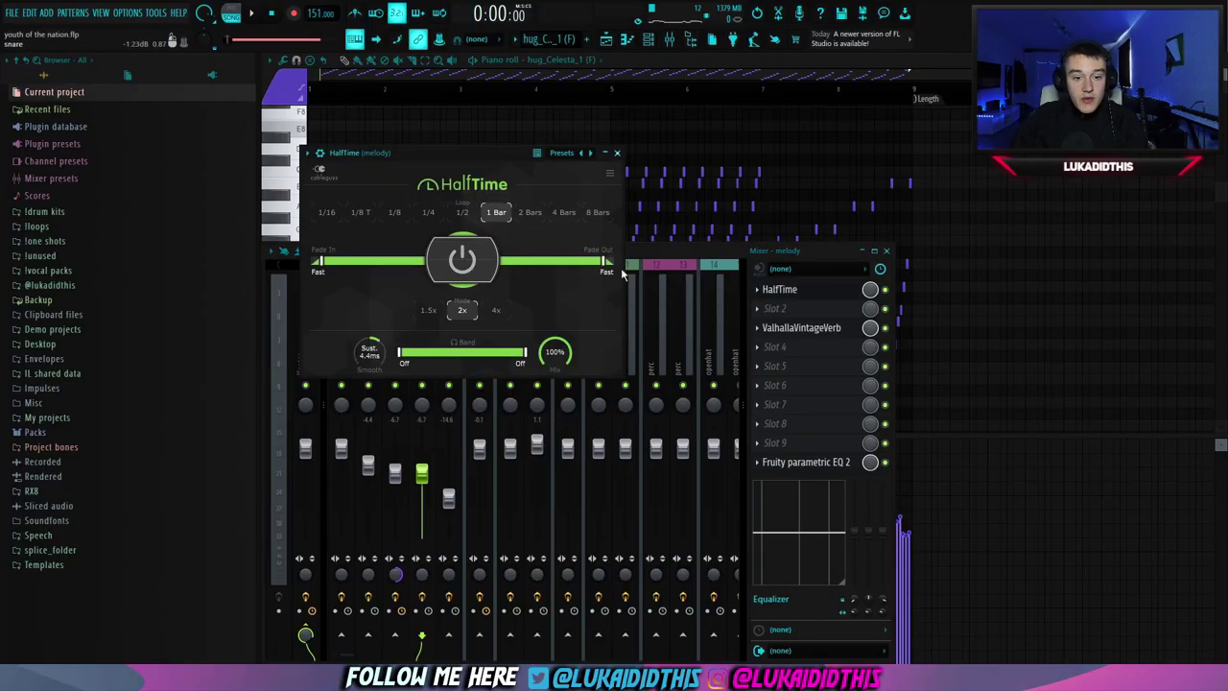
{"action": "left_click", "coordinate": [811, 328]}
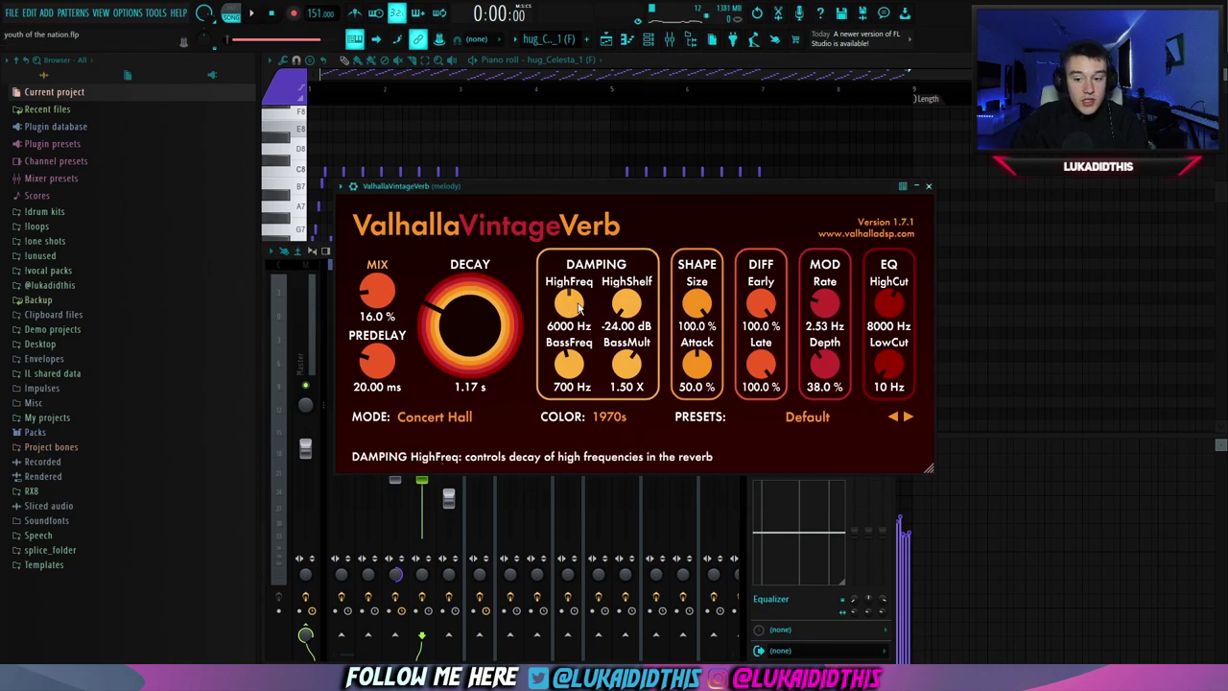
{"action": "left_click", "coordinate": [928, 185]}
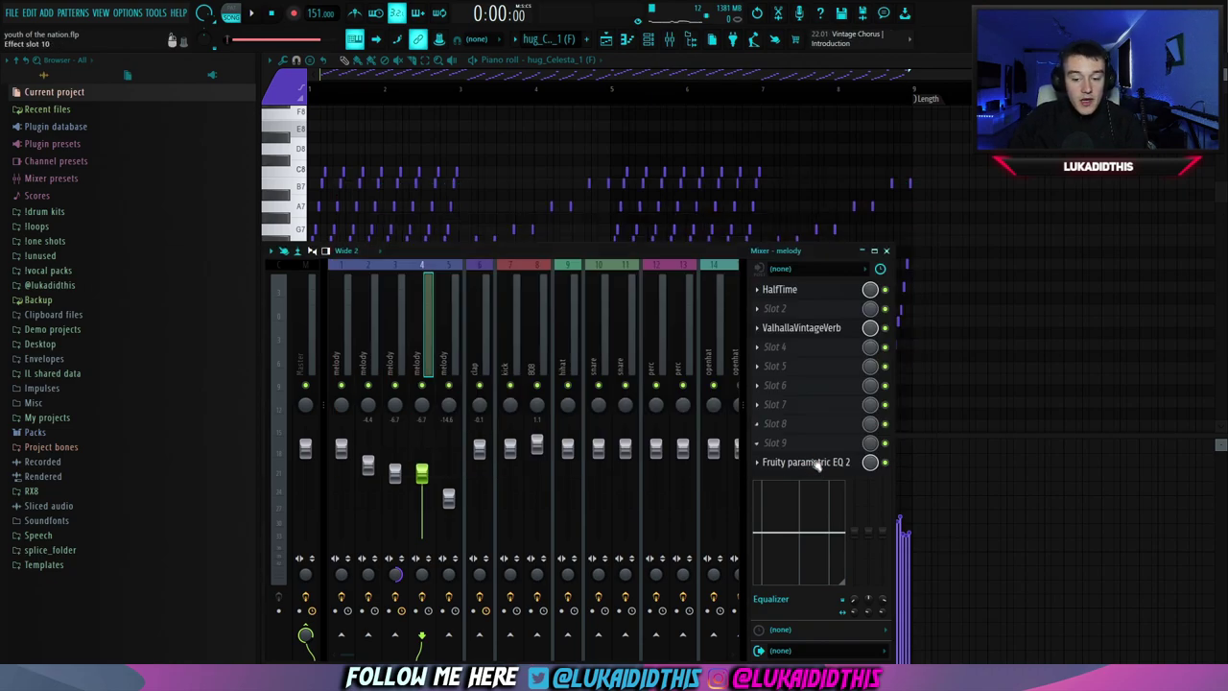
{"action": "left_click", "coordinate": [801, 461]}
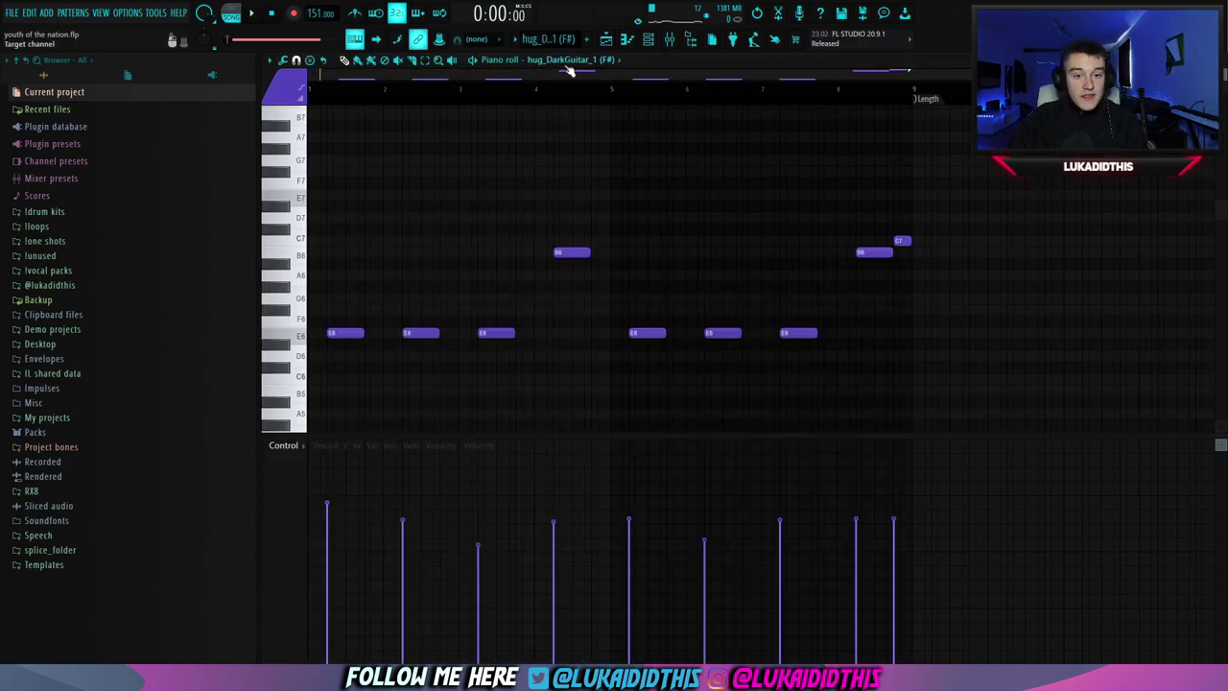
Step: Check the hug_DarkGuitar_1 (F#) sampler settings, play its pattern and inspect Fruity parametric EQ 2 on its mixer track
{"action": "left_click", "coordinate": [566, 66]}
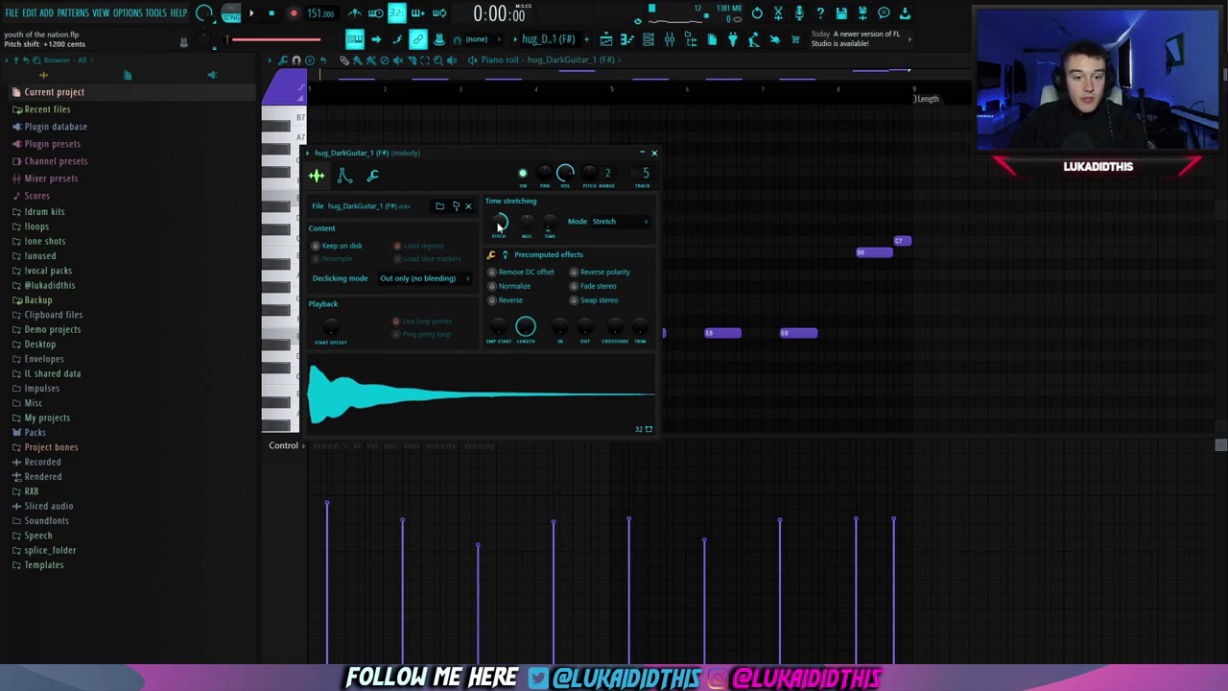
{"action": "key", "text": "Escape"}
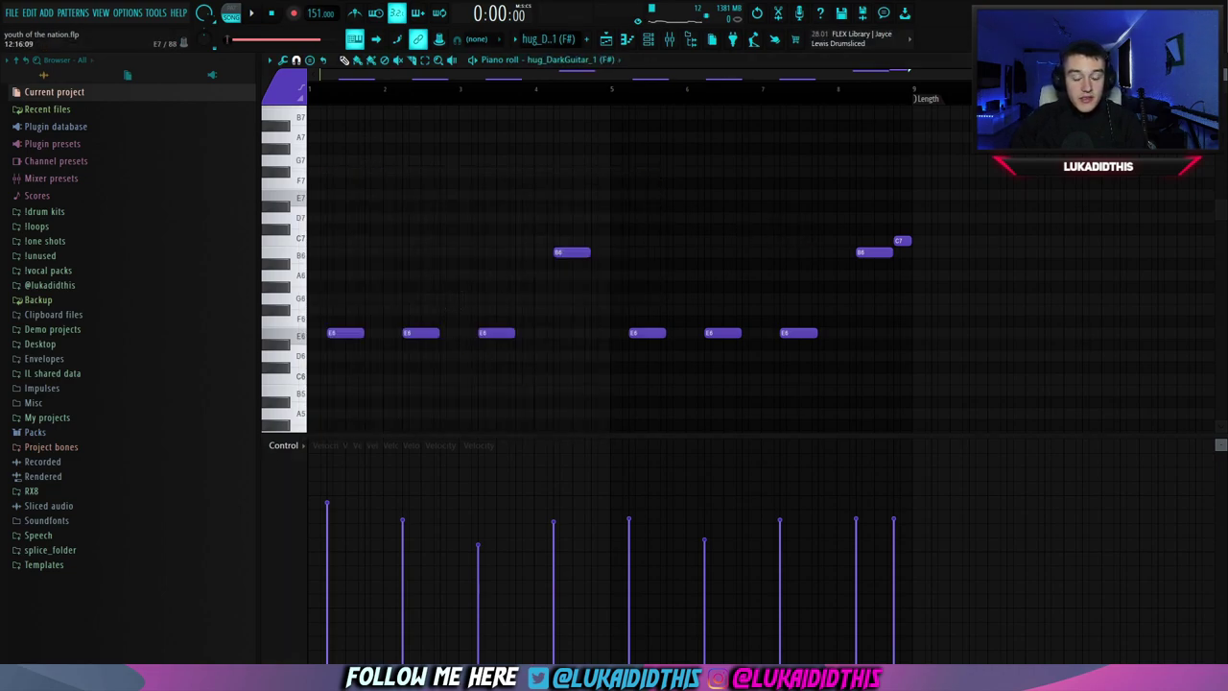
{"action": "key", "text": "space"}
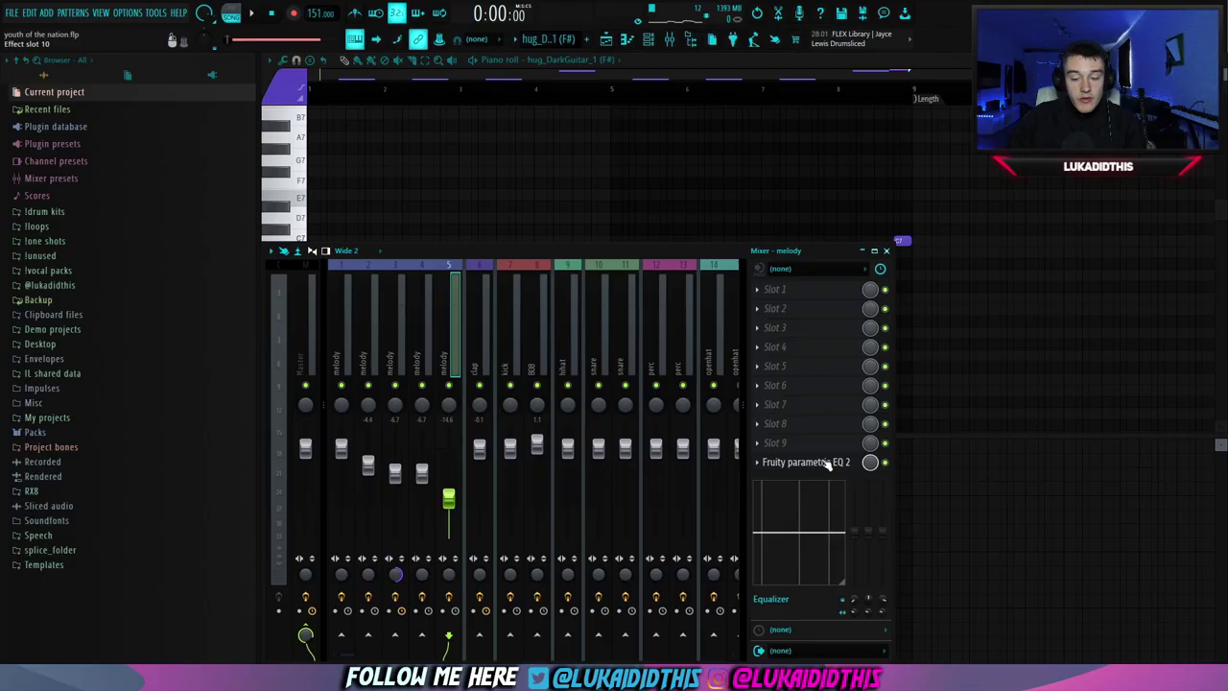
{"action": "left_click", "coordinate": [811, 462]}
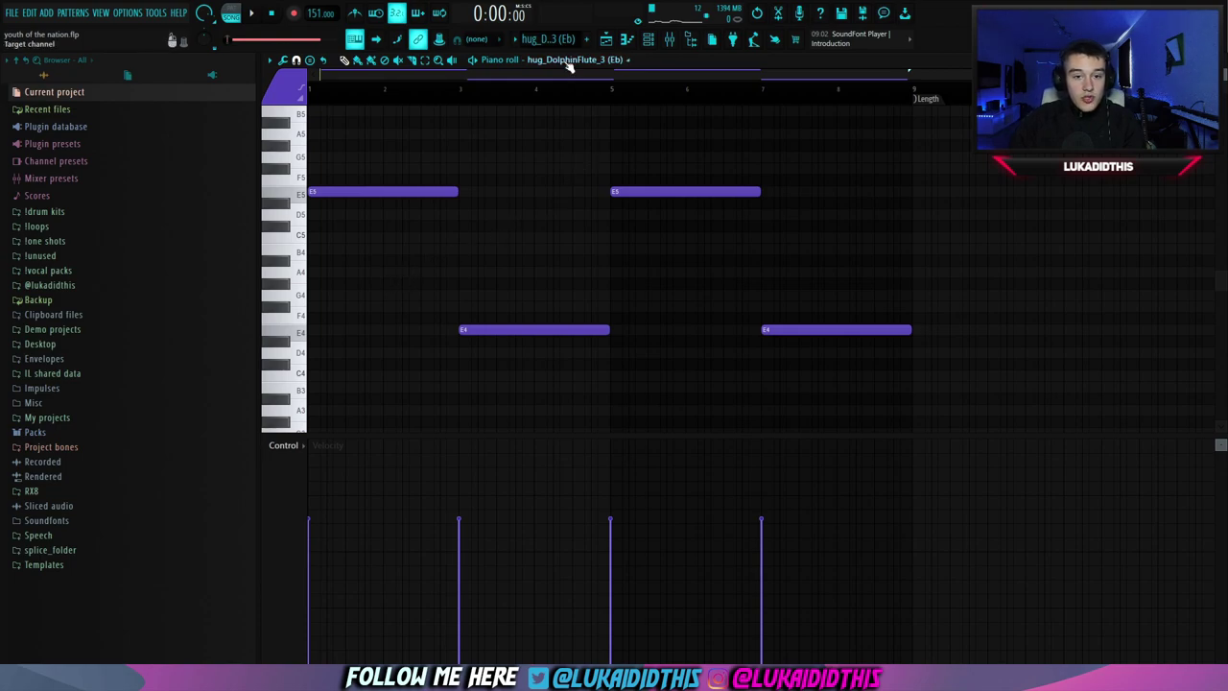
Step: Check the hug_DolphinFlute_3 (Eb) sampler settings and play the flute's pattern
{"action": "left_click", "coordinate": [568, 65]}
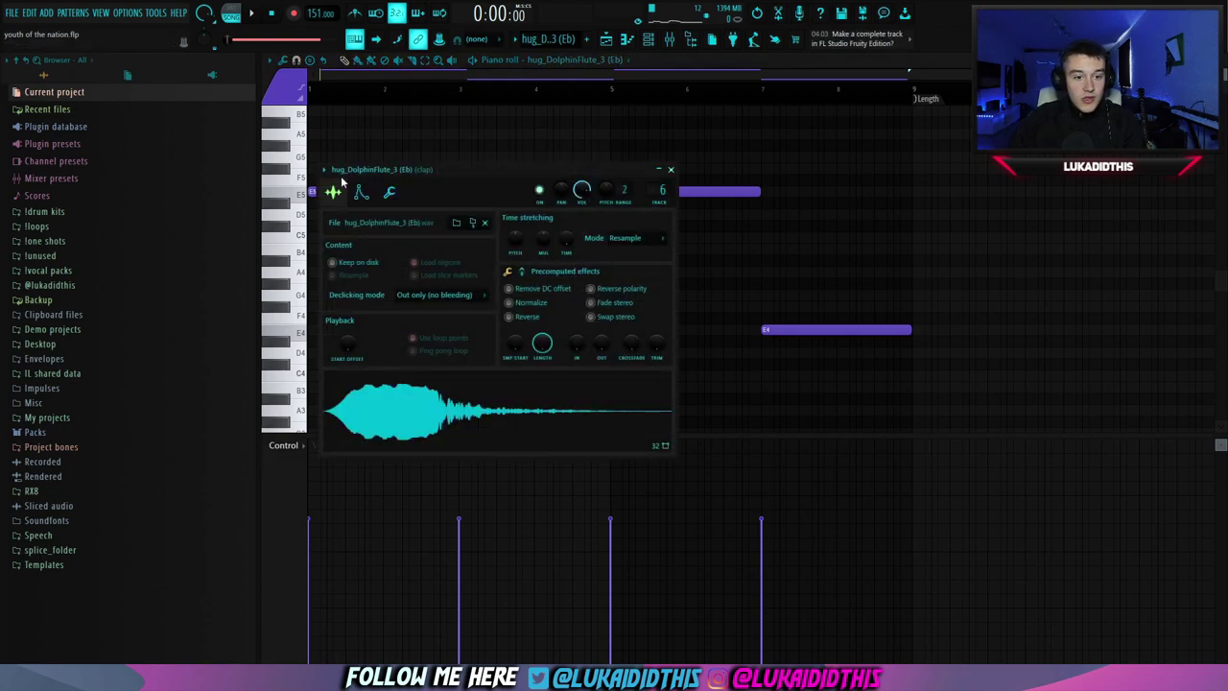
{"action": "left_click", "coordinate": [671, 169]}
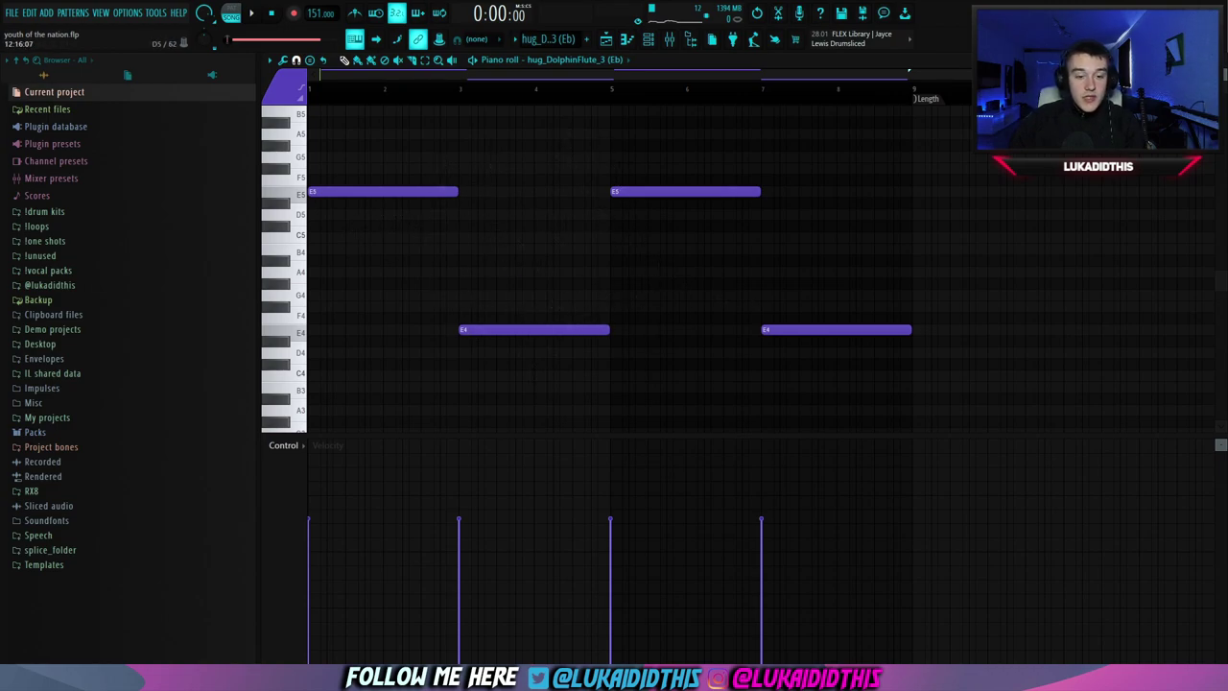
{"action": "key", "text": "space"}
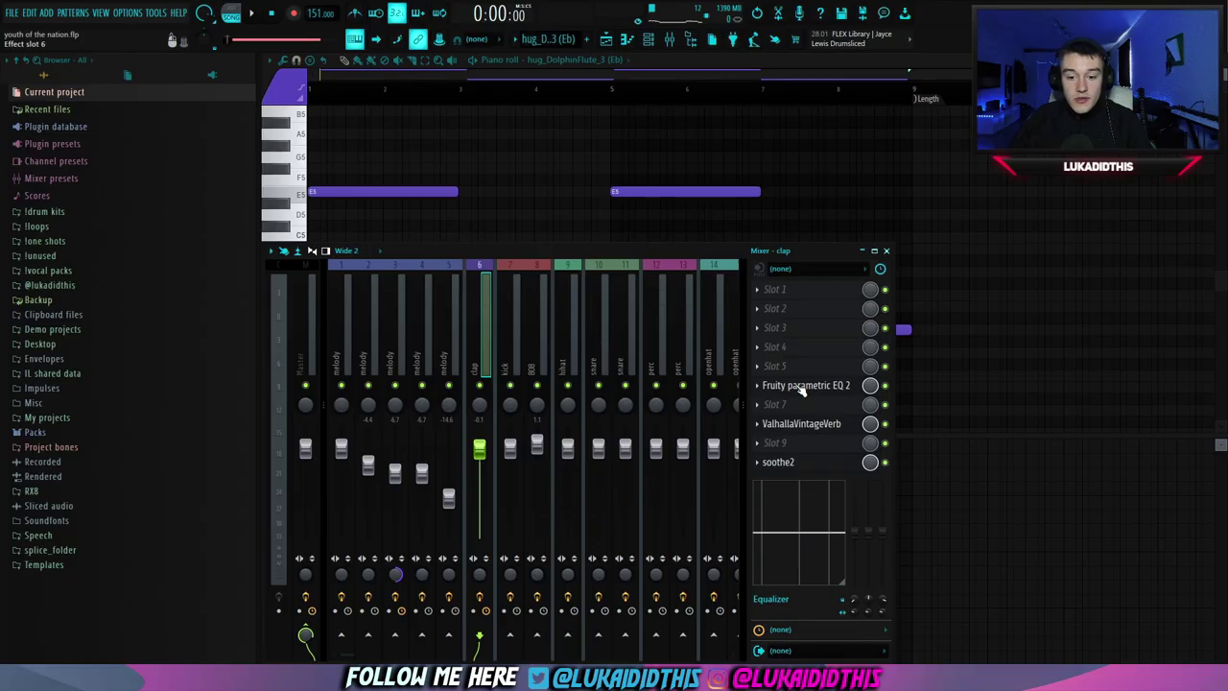
Step: Inspect Fruity parametric EQ 2 and ValhallaVintageVerb on the flute's mixer track
{"action": "left_click", "coordinate": [802, 385]}
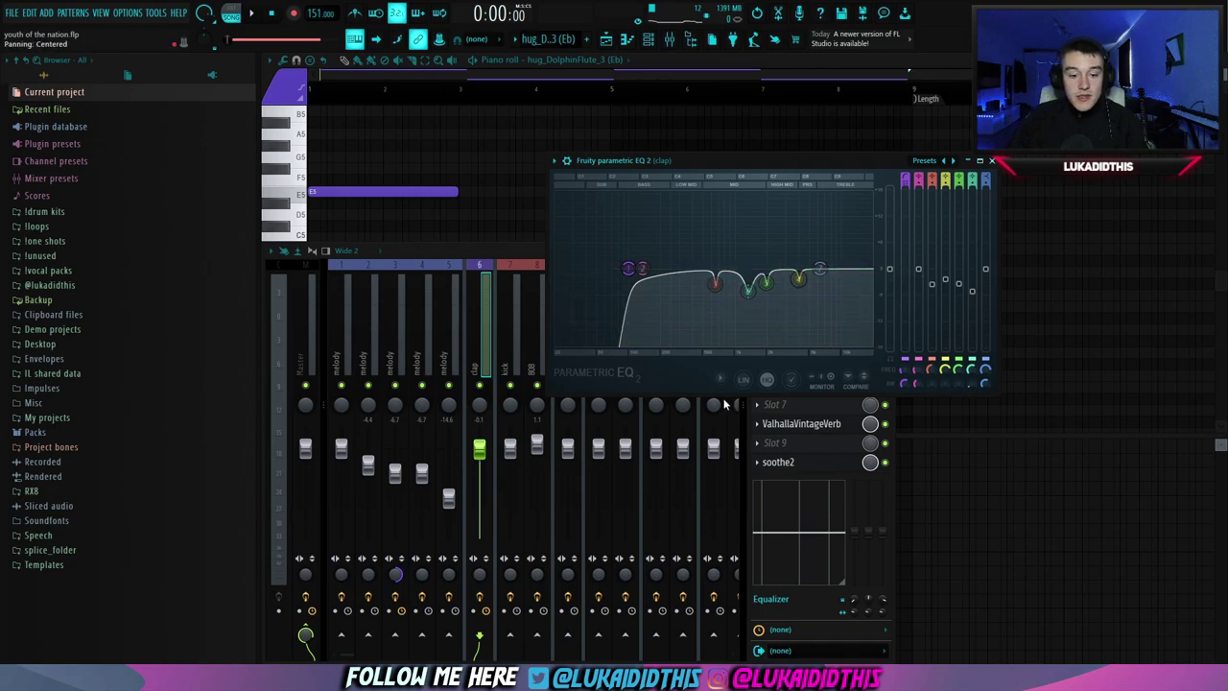
{"action": "left_click", "coordinate": [993, 160]}
{"action": "left_click", "coordinate": [802, 423]}
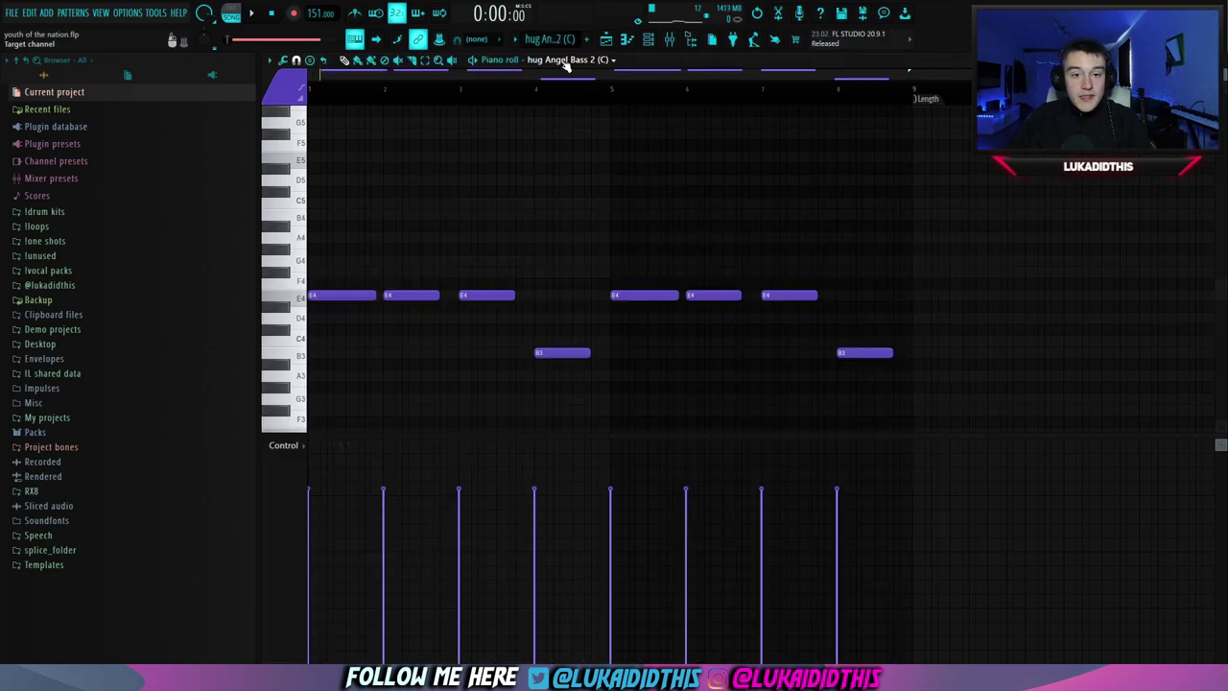
Step: Check the hug Angel Bass 2 (C) channel, play its pattern and inspect soothe2 and Fruity parametric EQ 2 on its mixer track
{"action": "left_click", "coordinate": [566, 64]}
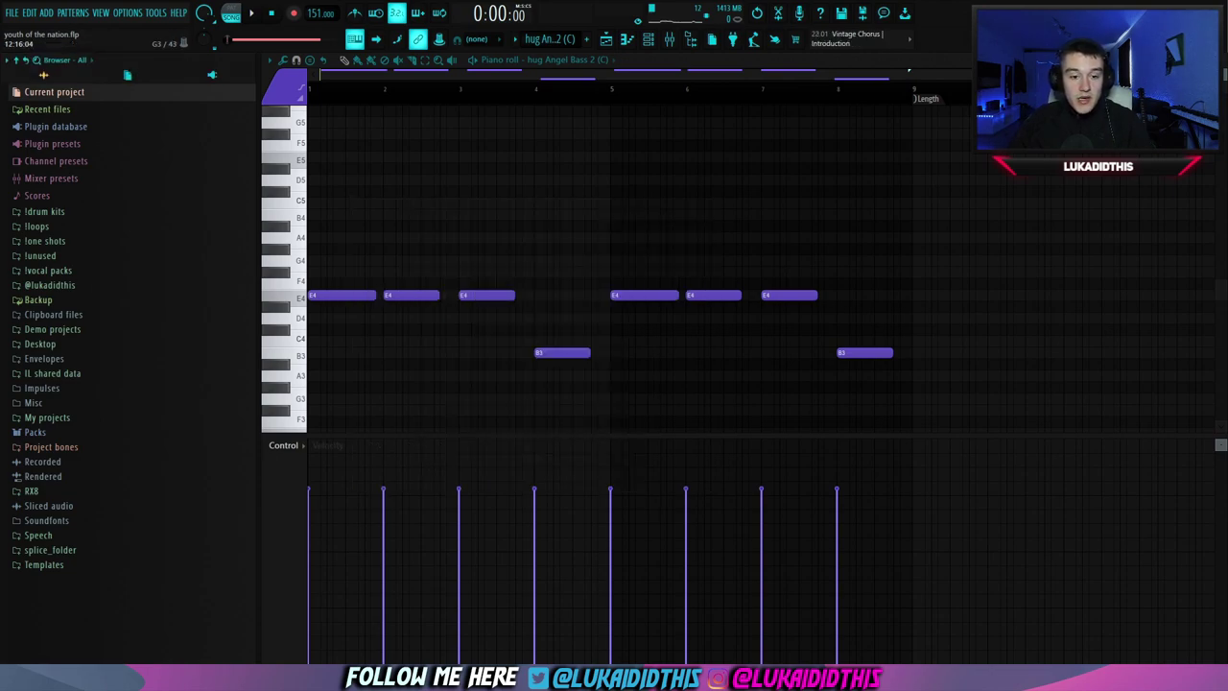
{"action": "key", "text": "space"}
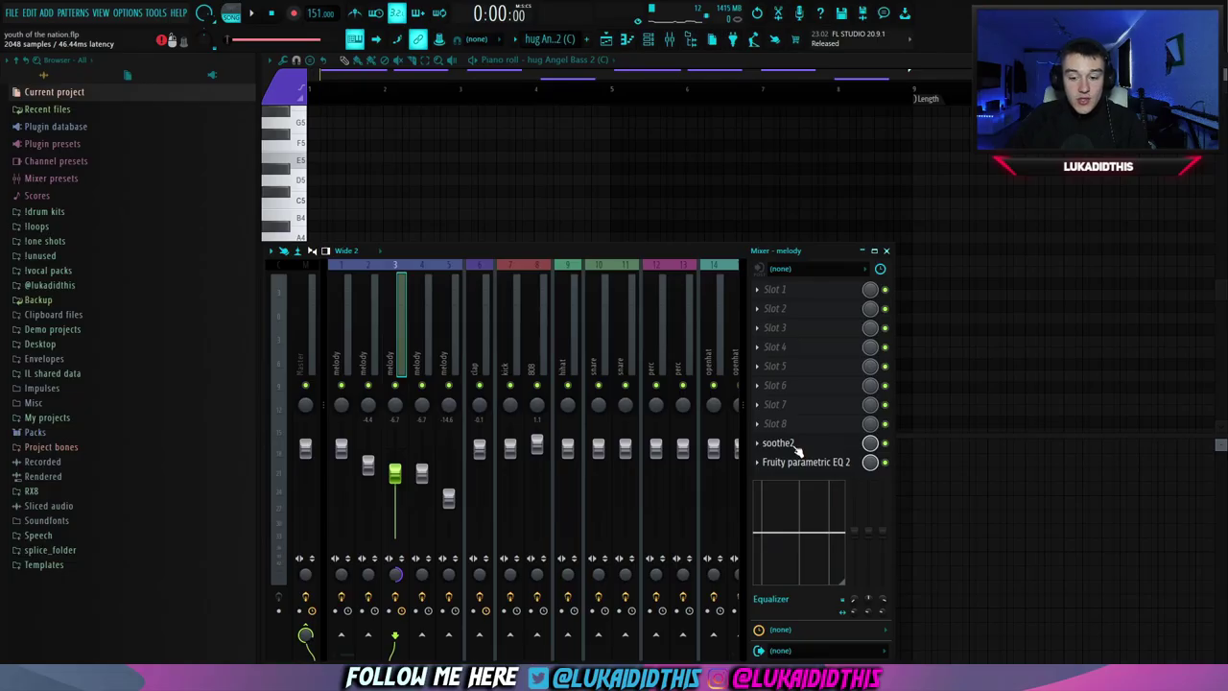
{"action": "left_click", "coordinate": [792, 446]}
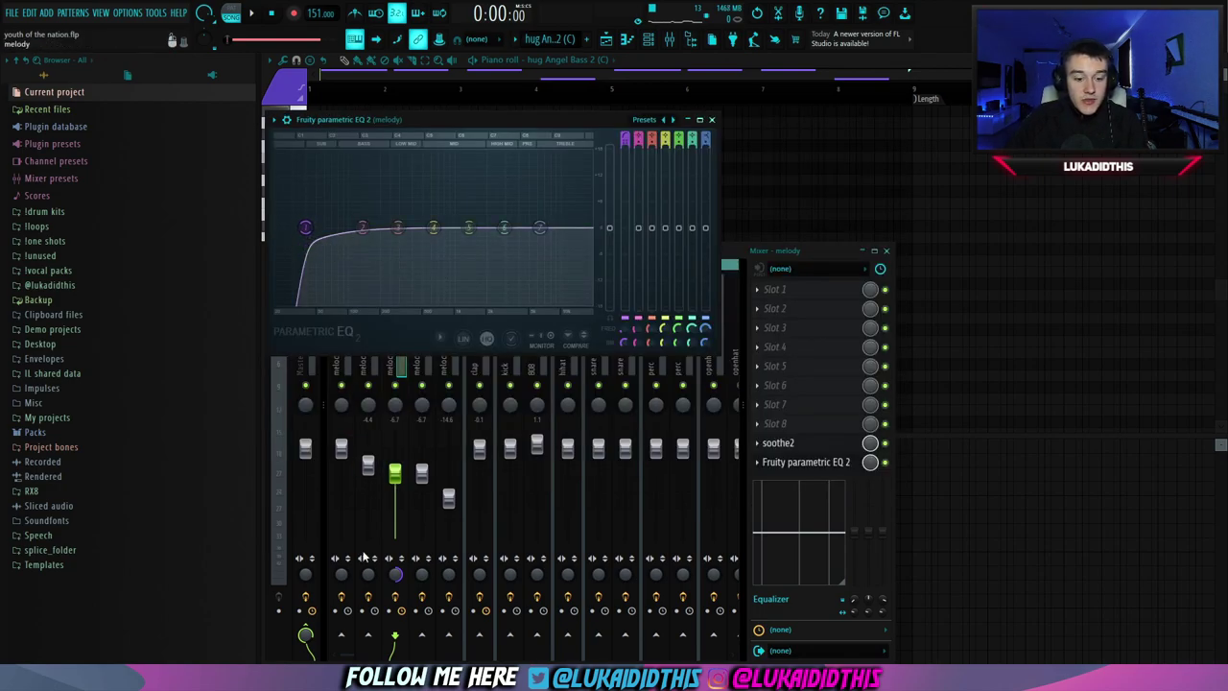
{"action": "key", "text": "Escape"}
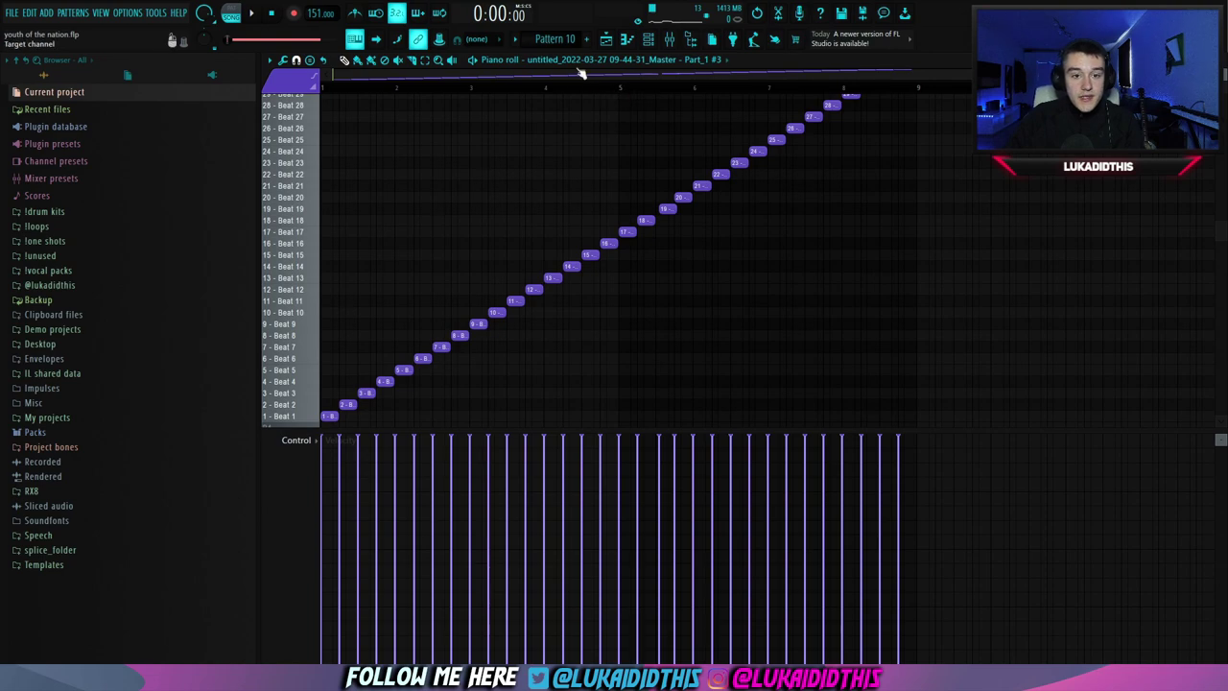
Step: Inspect the Fruity Slicer channel holding the sliced master recording in Pattern 10 and play the pattern
{"action": "left_click", "coordinate": [583, 61]}
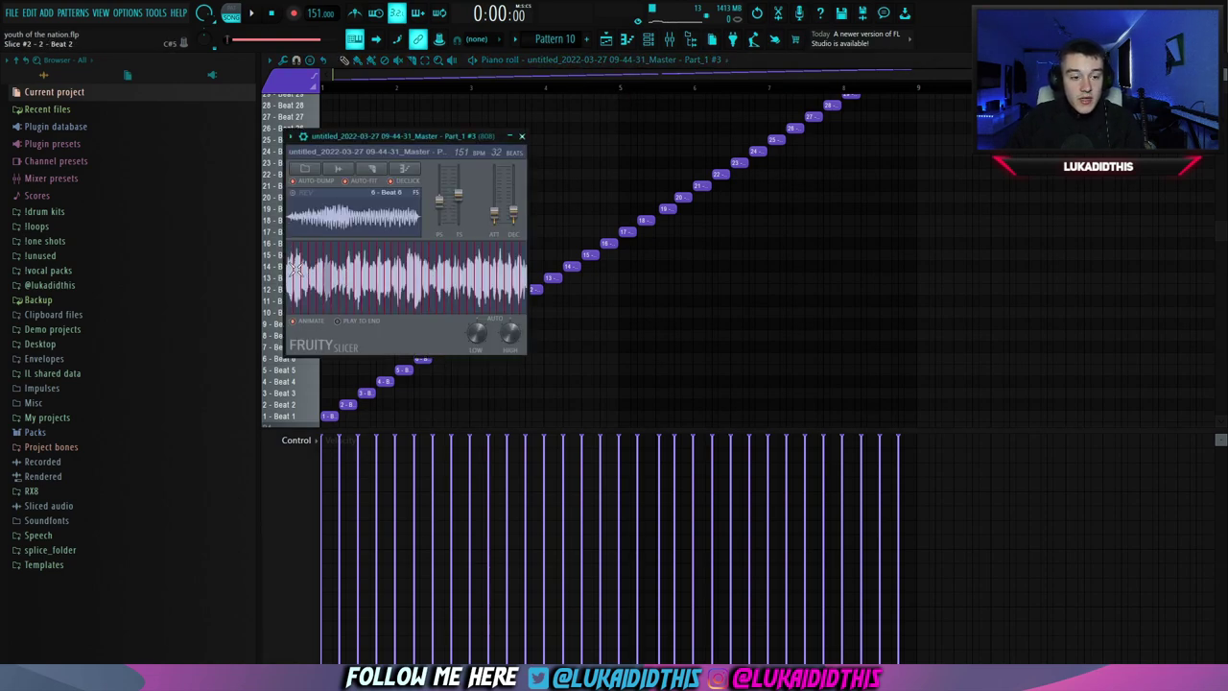
{"action": "key", "text": "Escape"}
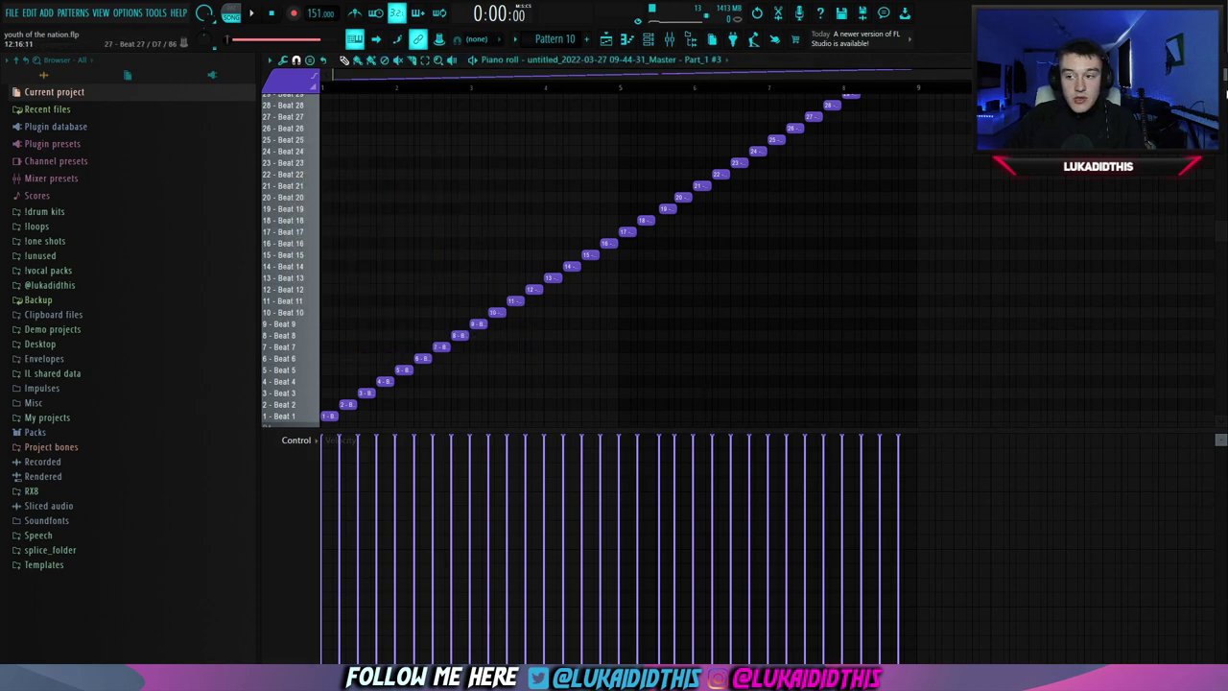
{"action": "key", "text": "space"}
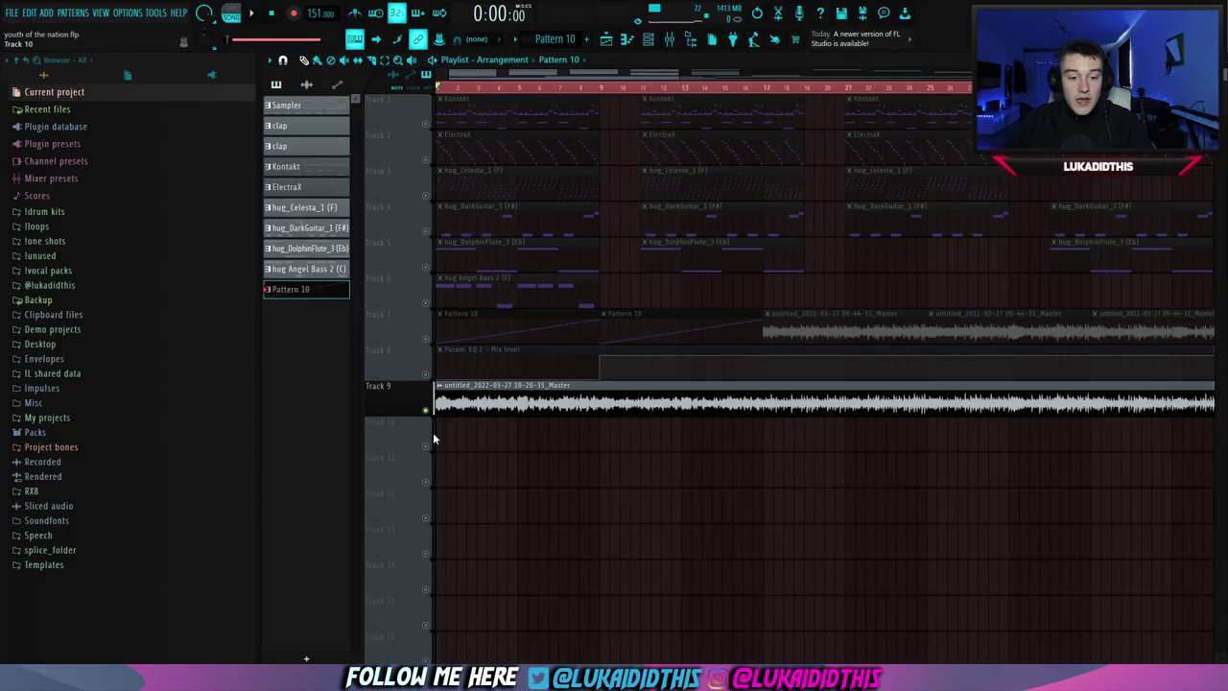
Step: Inspect the pitch and time-stretching settings of the rendered master audio clip on playlist Track 9
{"action": "double_click", "coordinate": [451, 403]}
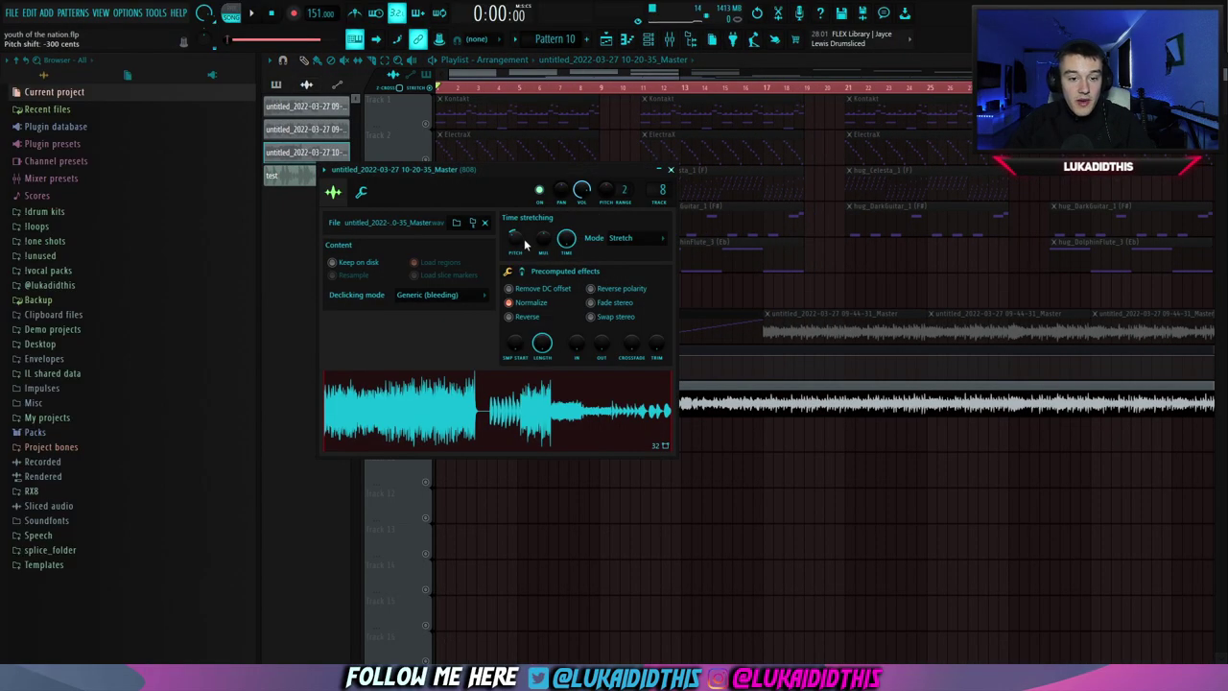
{"action": "key", "text": "Escape"}
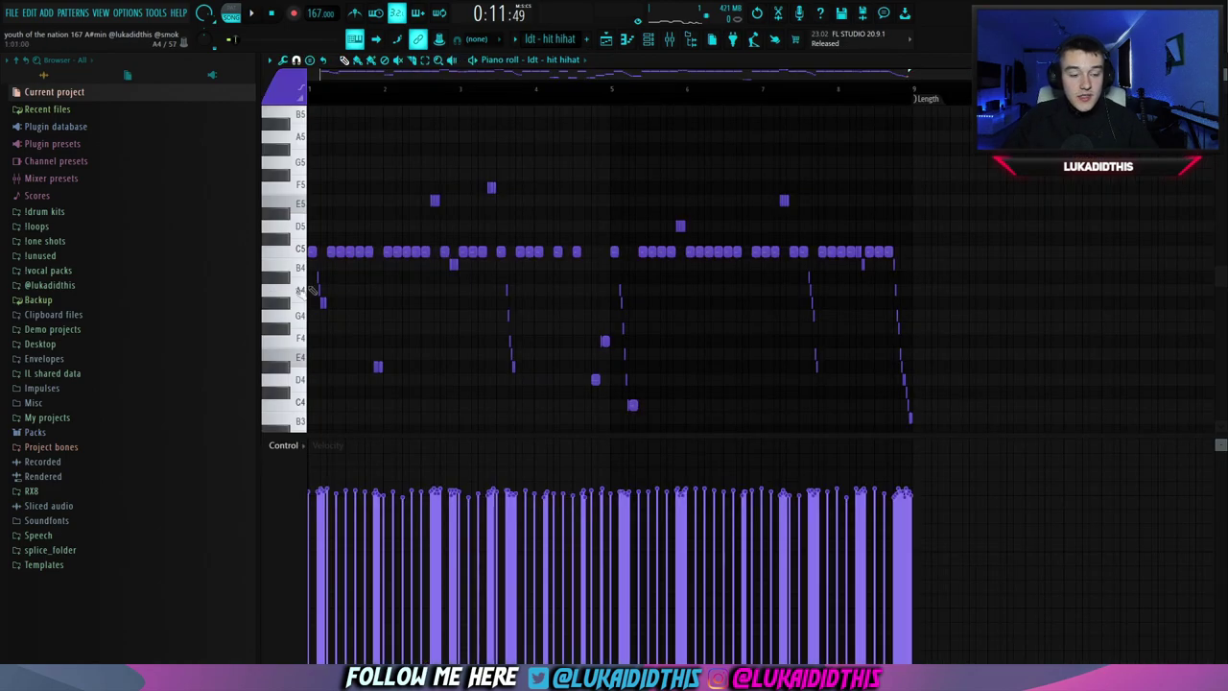
Step: Review the ldt - hit hihat notes, and check the ldt - recycled clap channel and play its pattern
{"action": "scroll", "coordinate": [329, 291], "scroll_direction": "up", "scroll_amount": 3}
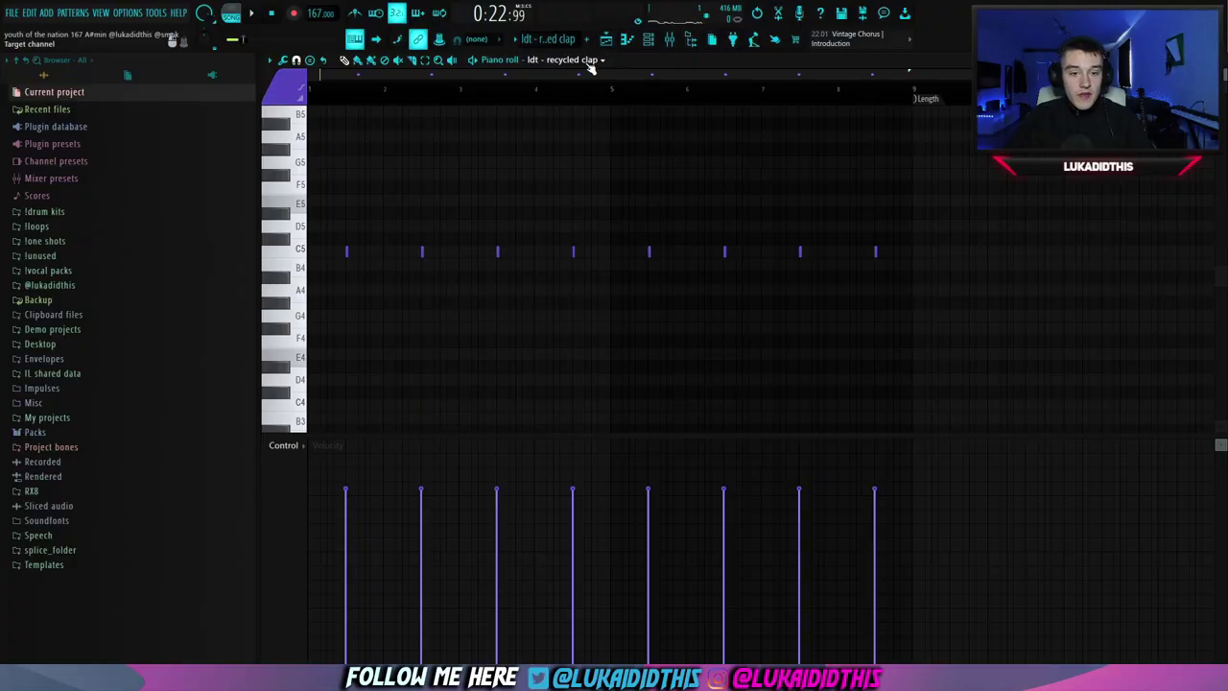
{"action": "left_click", "coordinate": [590, 60]}
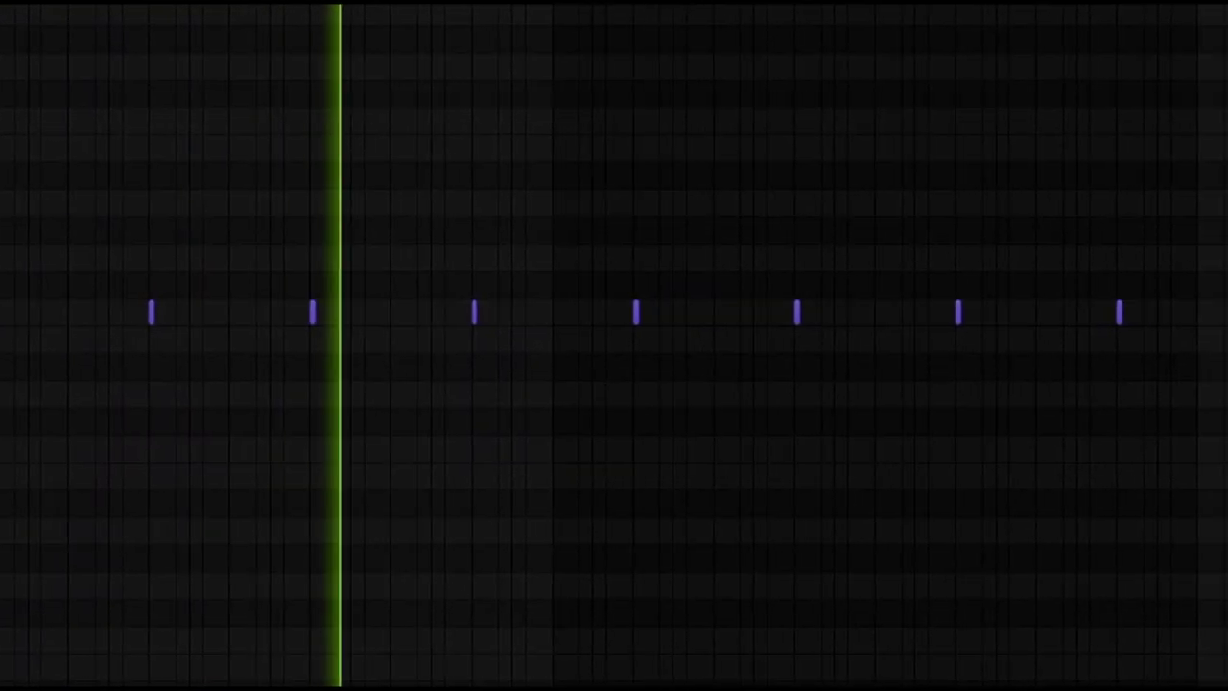
{"action": "key", "text": "space"}
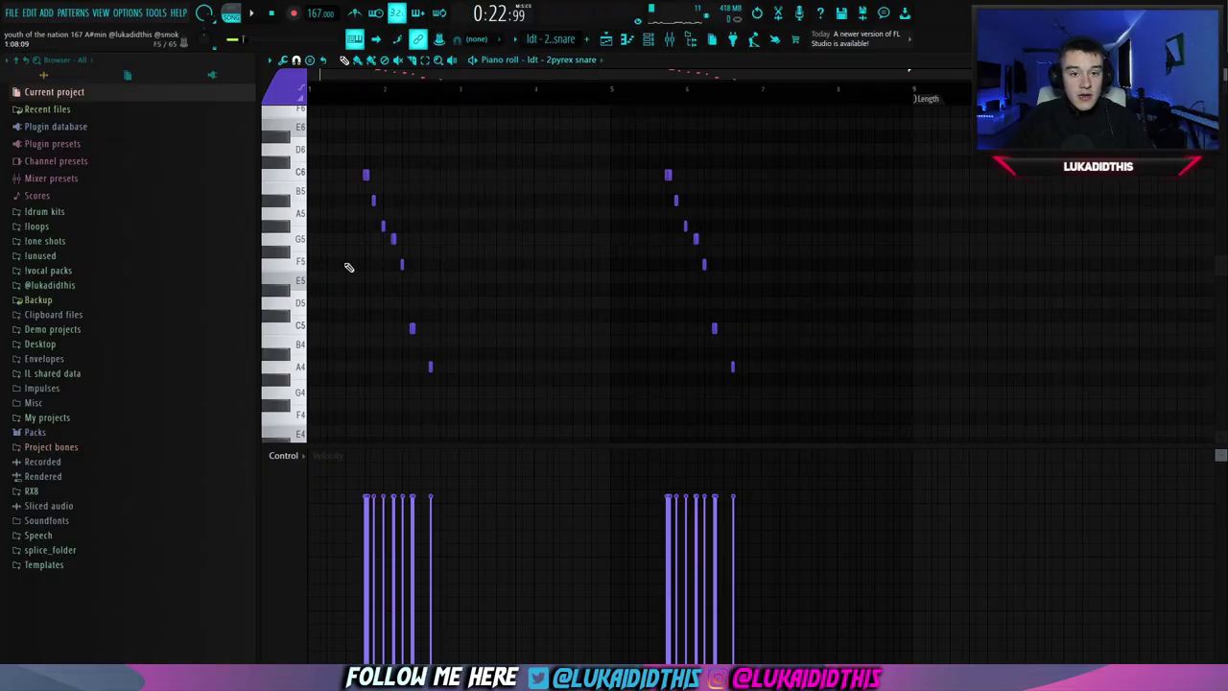
Step: Examine the first snare roll of the ldt - 2pyrex snare pattern up close, and return to the full pattern
{"action": "scroll", "coordinate": [330, 226], "scroll_direction": "up", "scroll_amount": 5}
{"action": "scroll", "coordinate": [522, 231], "scroll_direction": "down", "scroll_amount": 3}
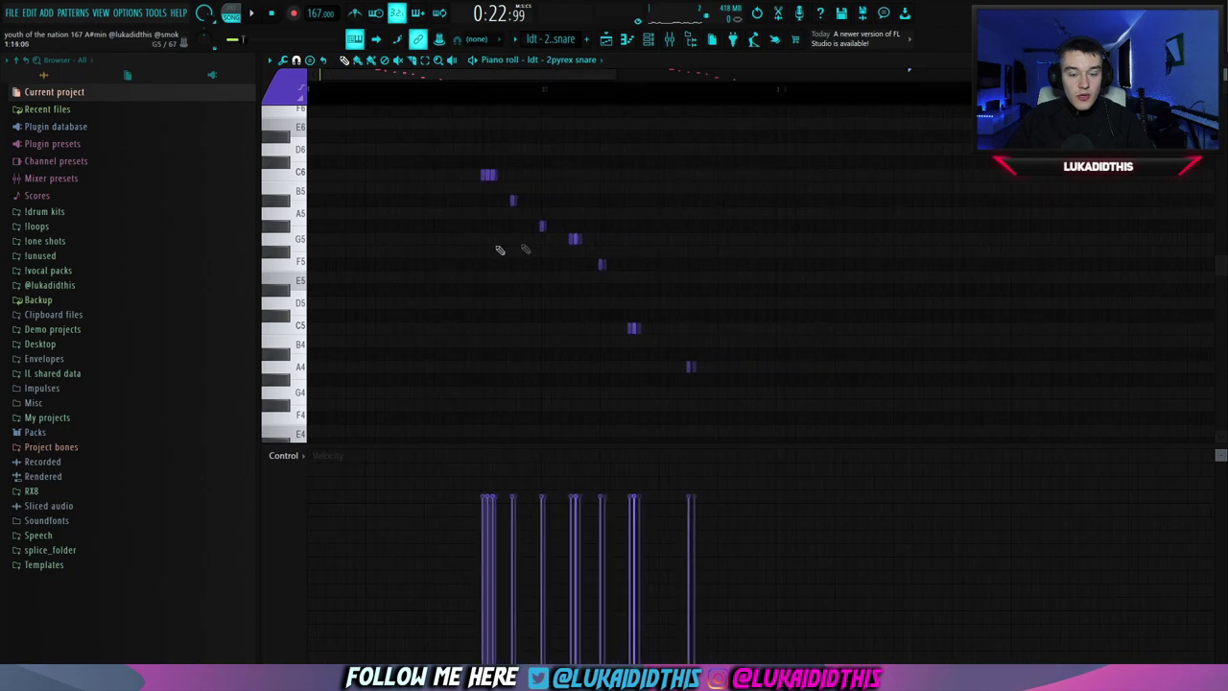
{"action": "scroll", "coordinate": [542, 359], "scroll_direction": "down", "scroll_amount": 4}
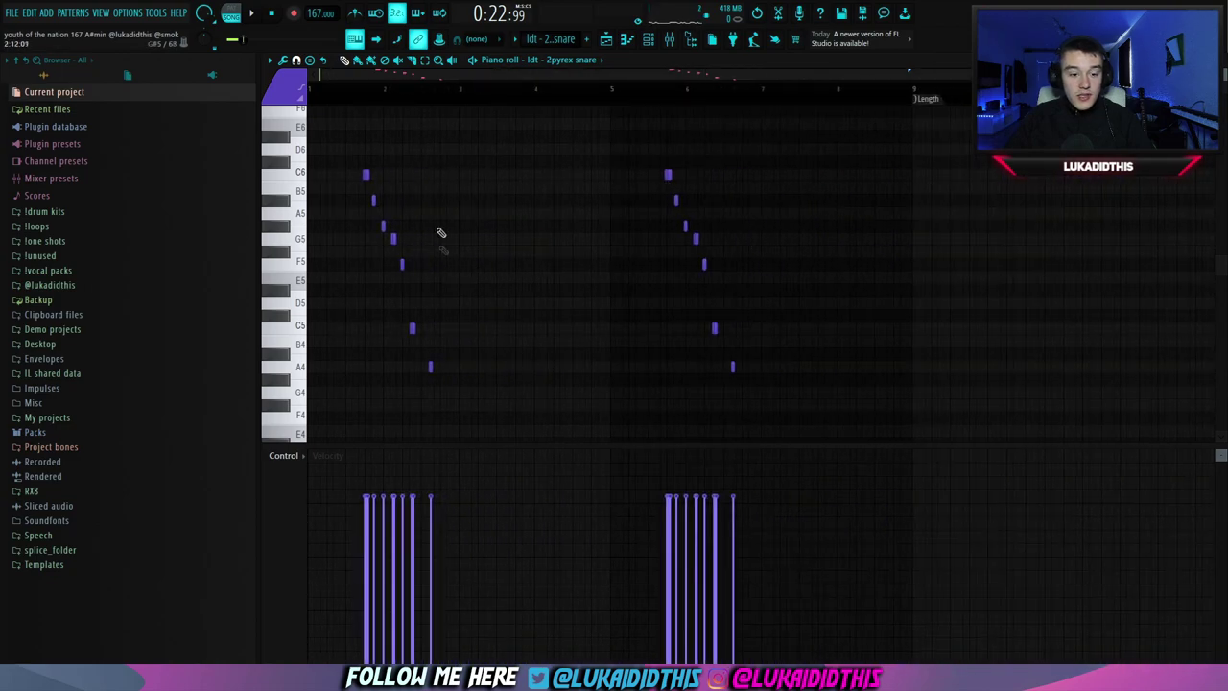